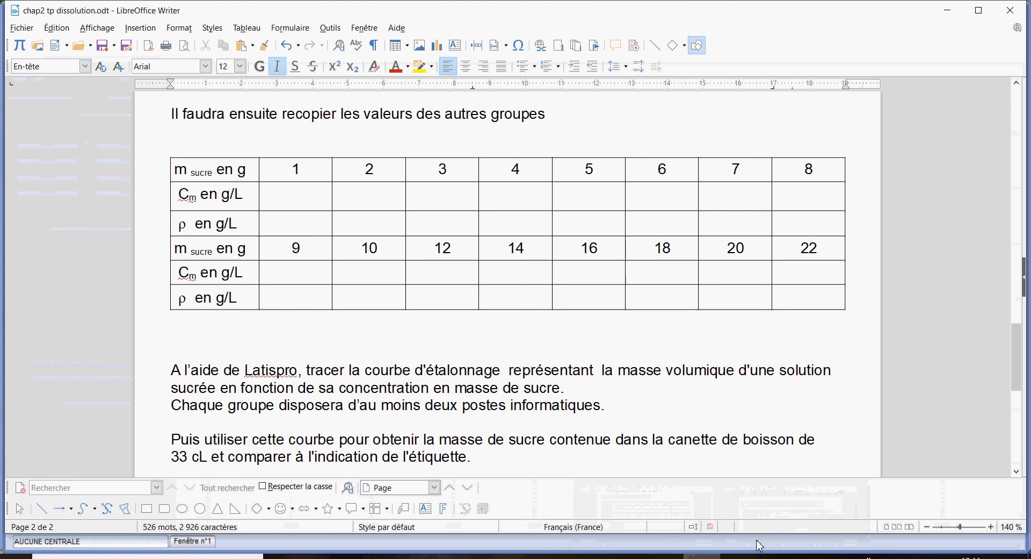
# - Switch to LatisPro and create a spreadsheet variable named c with the unit g/L
pyautogui.click(772, 557)
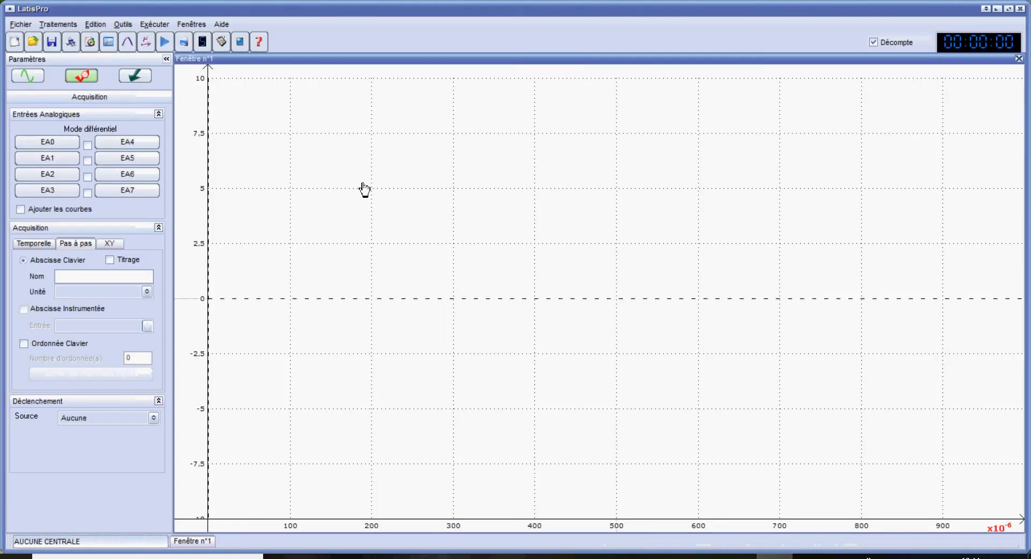
pyautogui.click(108, 48)
pyautogui.click(228, 76)
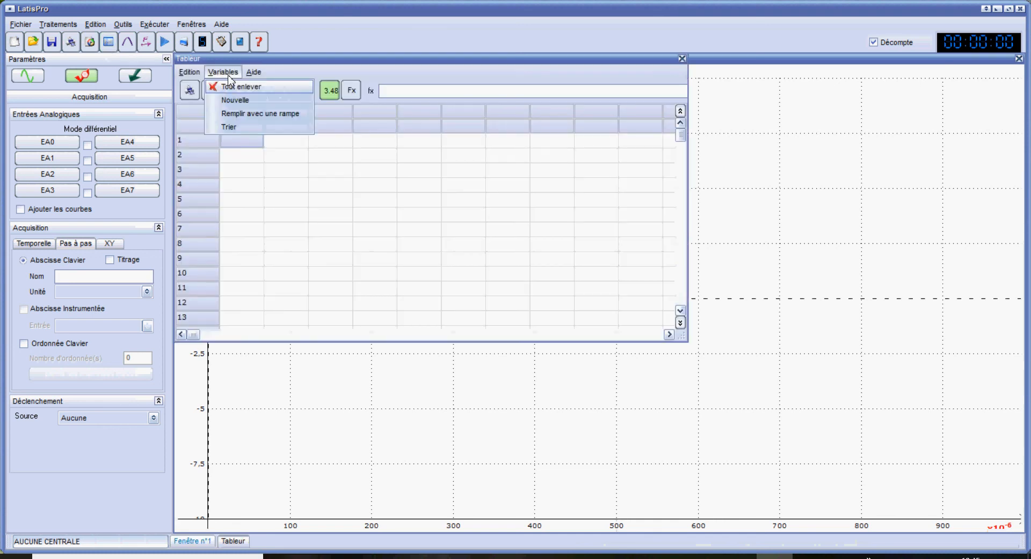
pyautogui.click(234, 100)
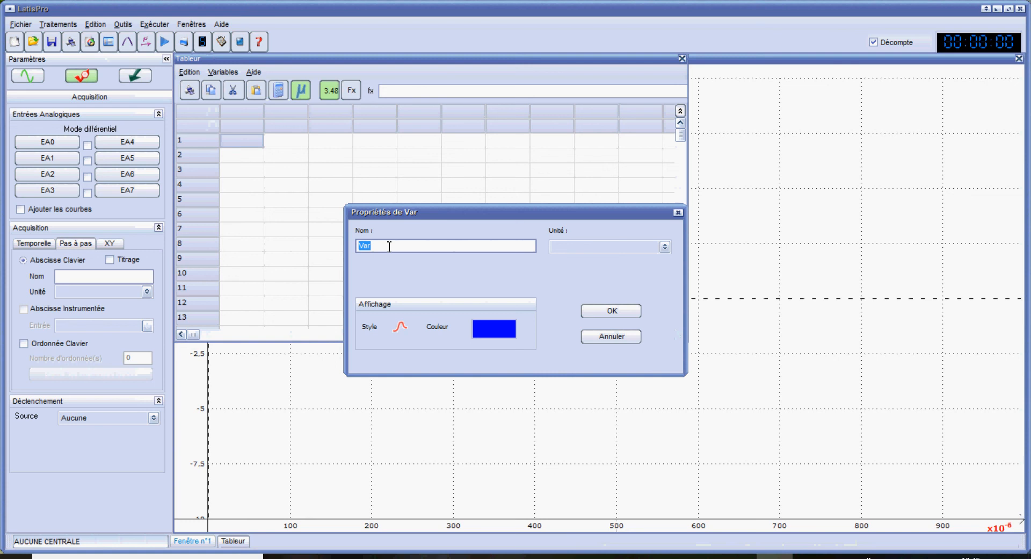
pyautogui.write('c')
pyautogui.click(665, 246)
pyautogui.scroll(-4, 645, 300)
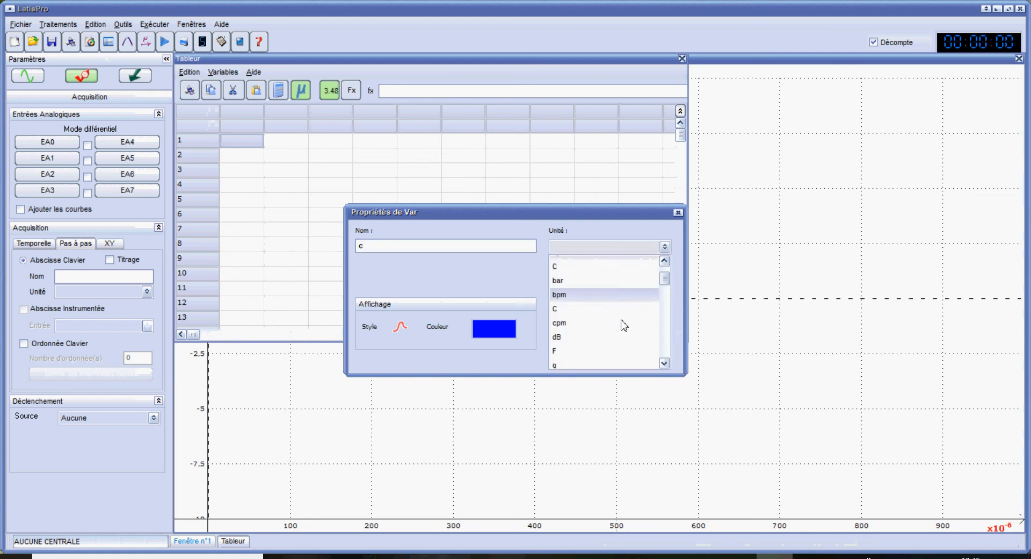
pyautogui.click(616, 301)
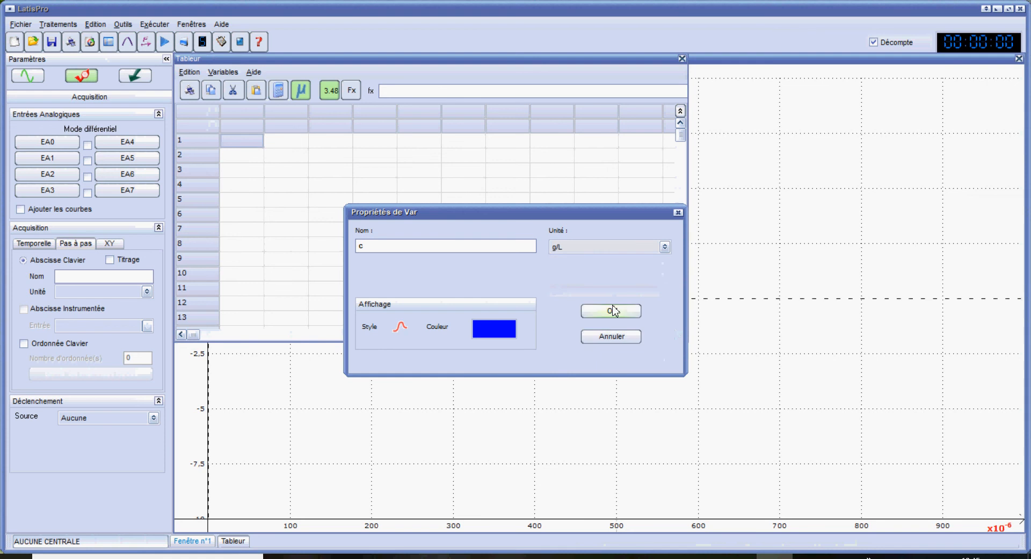
pyautogui.click(612, 311)
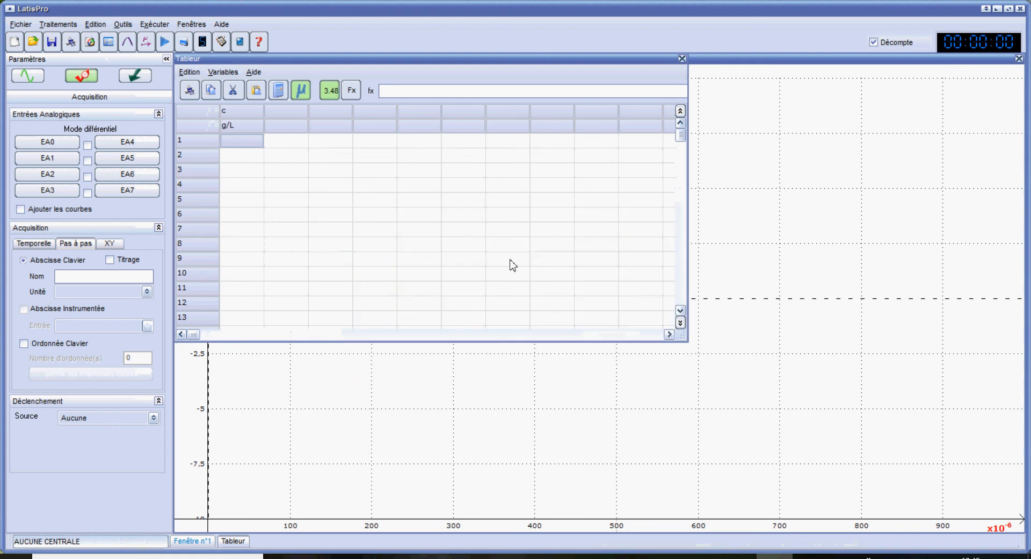
# - Create a second spreadsheet variable named mv with the unit g/L
pyautogui.click(223, 71)
pyautogui.click(236, 99)
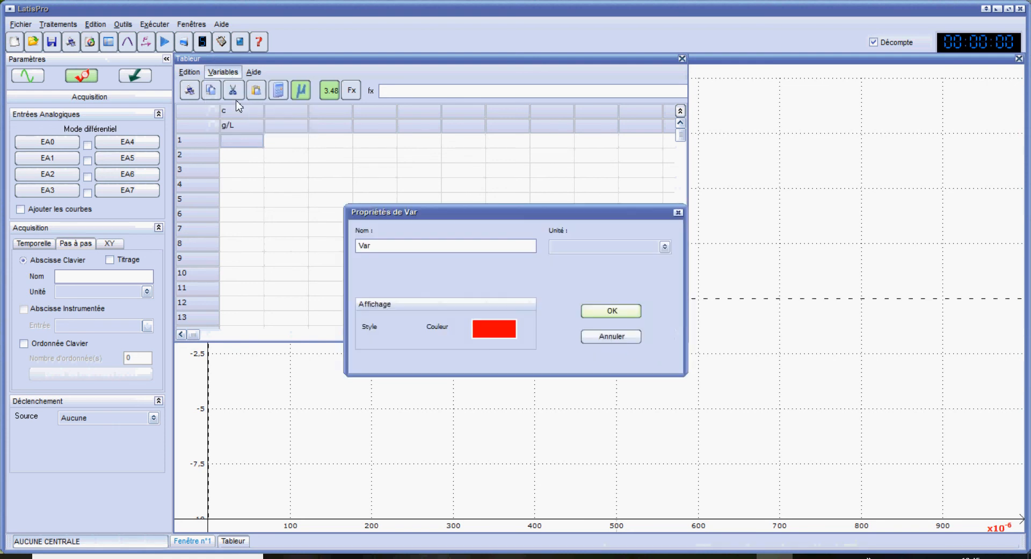
pyautogui.doubleClick(394, 245)
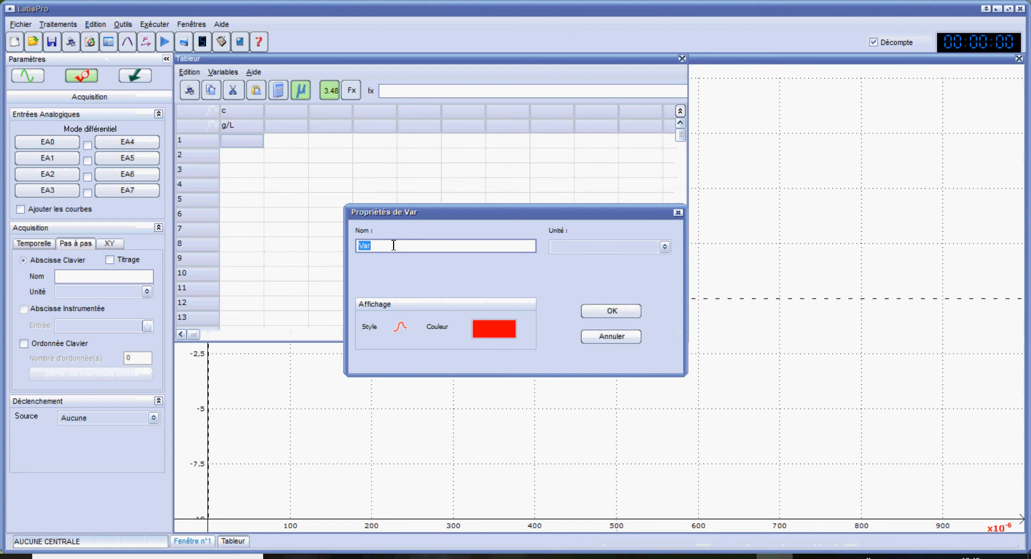
pyautogui.write('mv')
pyautogui.click(664, 247)
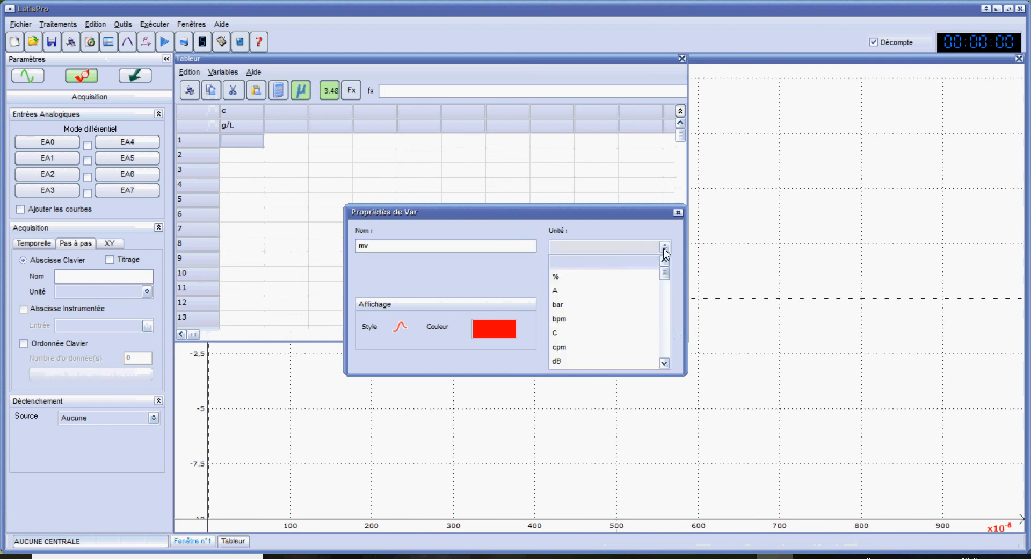
pyautogui.scroll(-2, 622, 327)
pyautogui.click(615, 344)
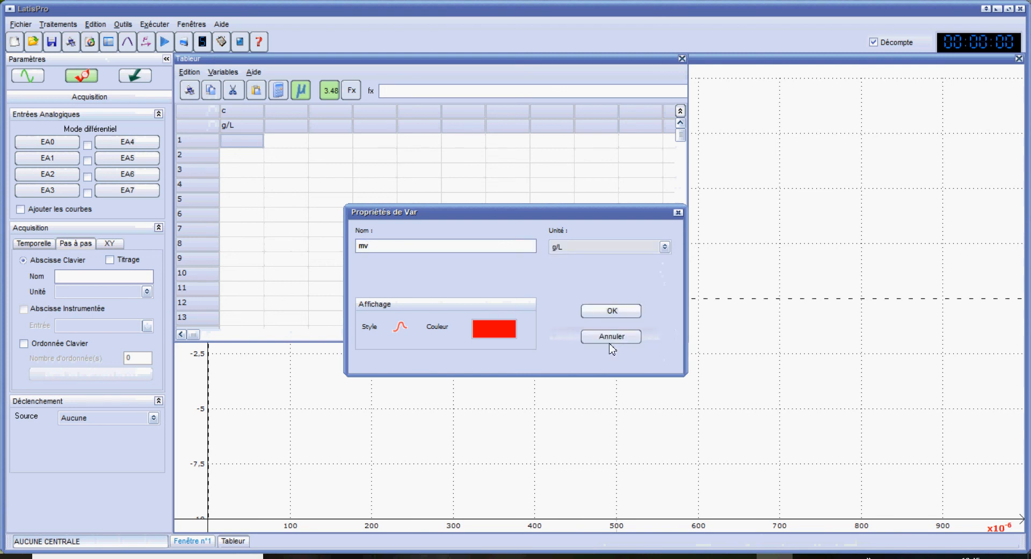
pyautogui.click(612, 313)
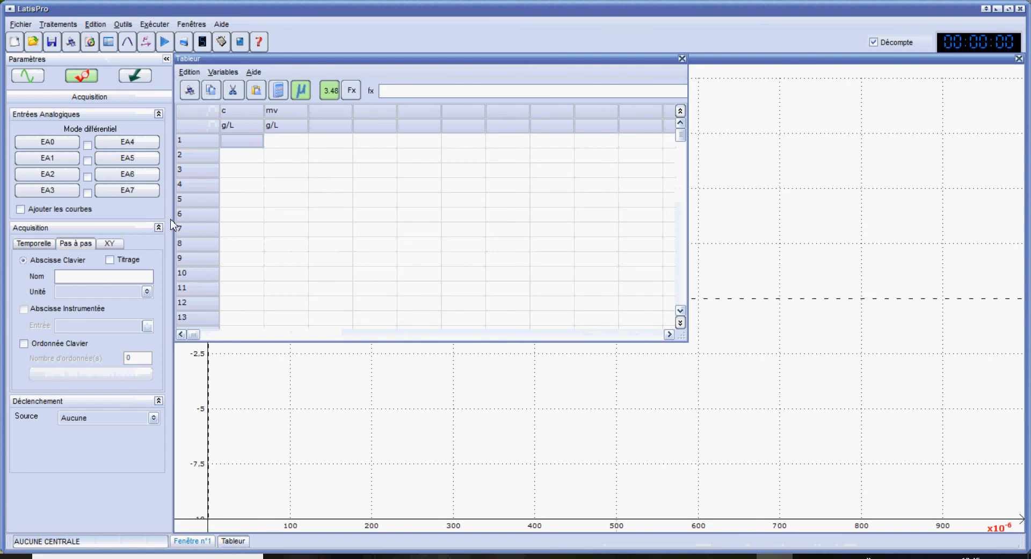
# - Fill the c column with 10 to 100 in steps of 10, continuing with 120, 140 and 160, and mv with values from 1004 to 1069
pyautogui.click(229, 145)
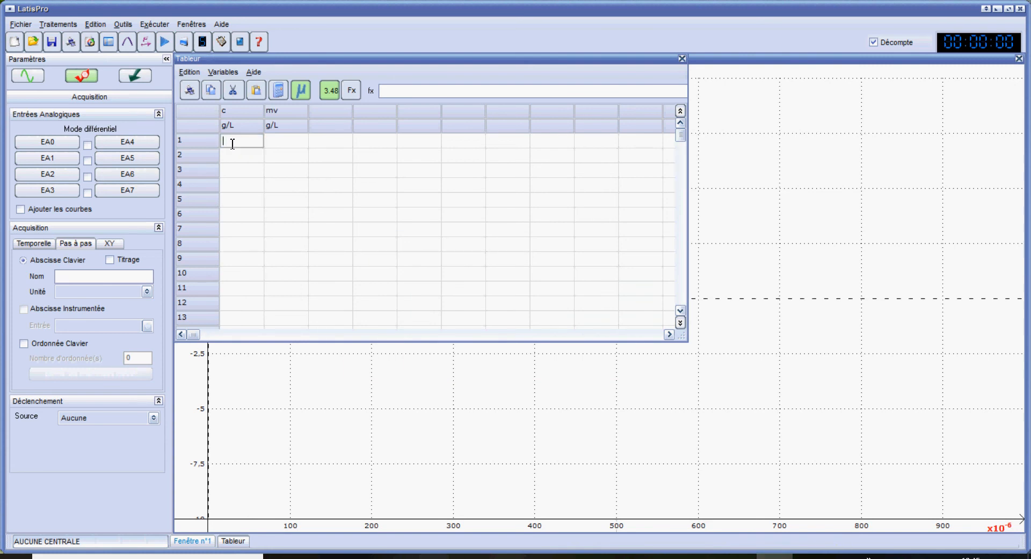
pyautogui.write('10')
pyautogui.press('Return')
pyautogui.write('20')
pyautogui.press('Return')
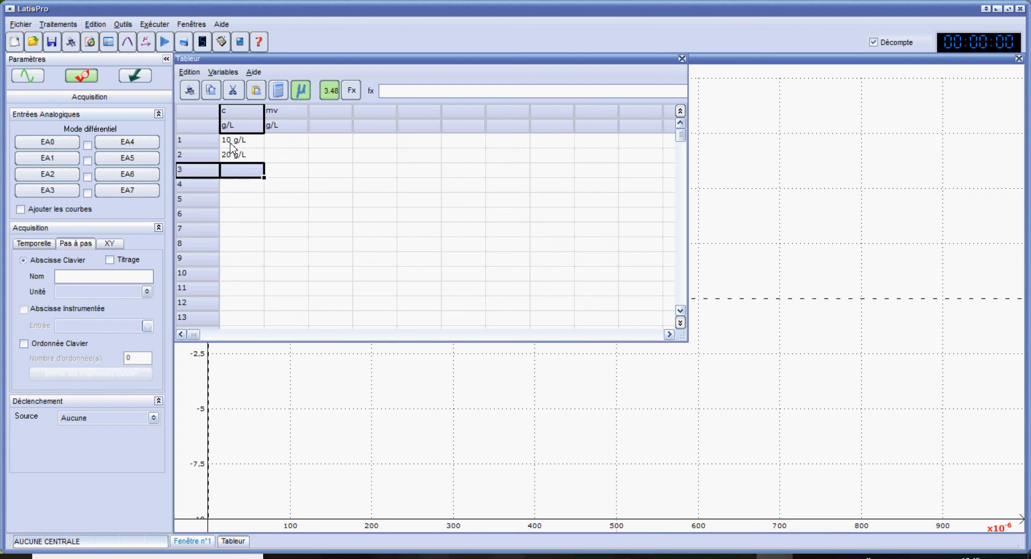
pyautogui.moveTo(232, 143); pyautogui.dragTo(262, 273)
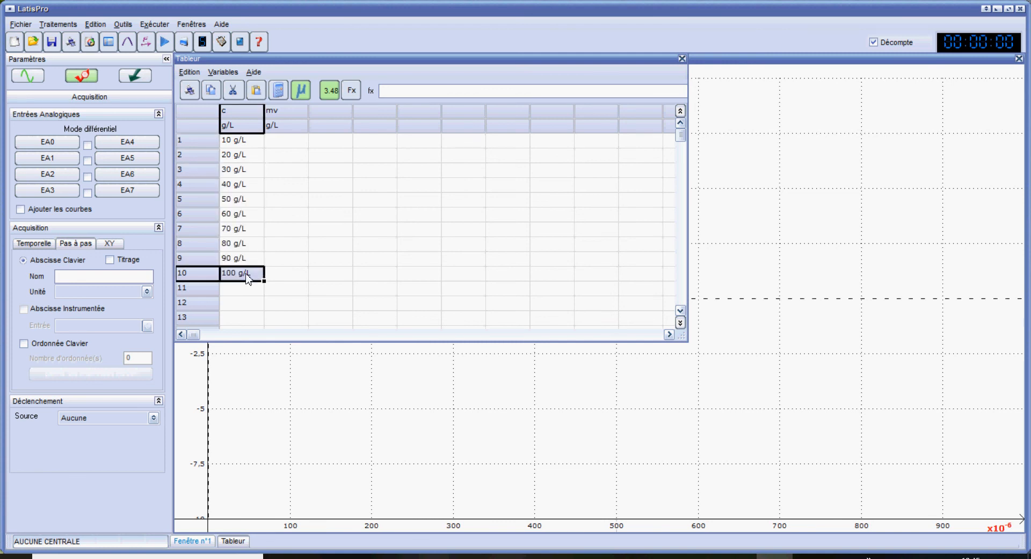
pyautogui.click(243, 290)
pyautogui.click(245, 292)
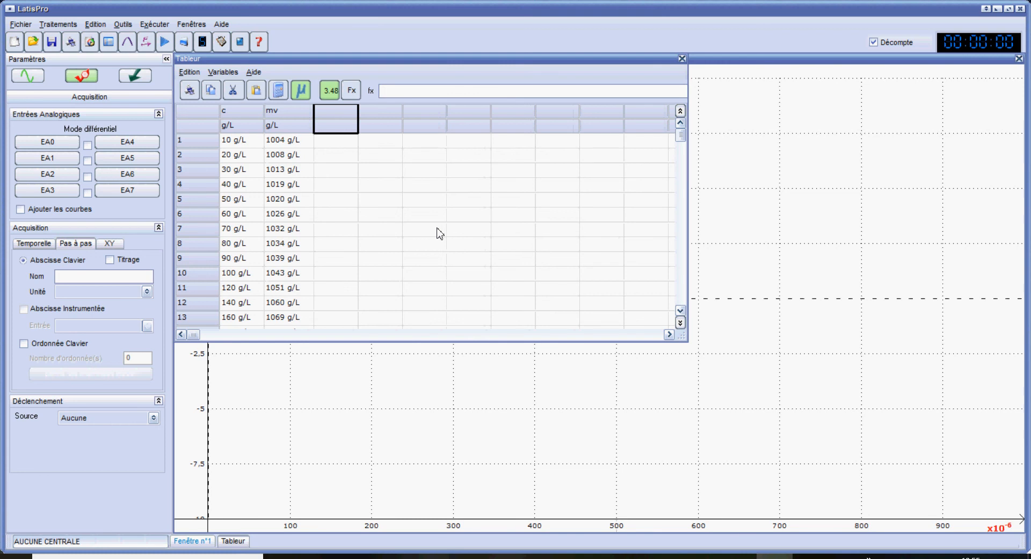
# - Close the spreadsheet and display the list of curves
pyautogui.click(682, 59)
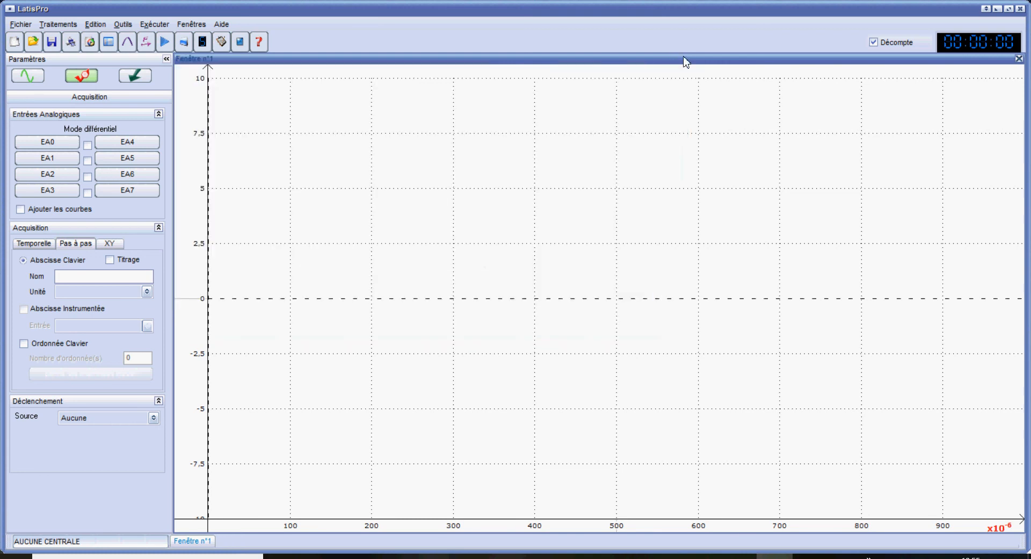
pyautogui.click(34, 79)
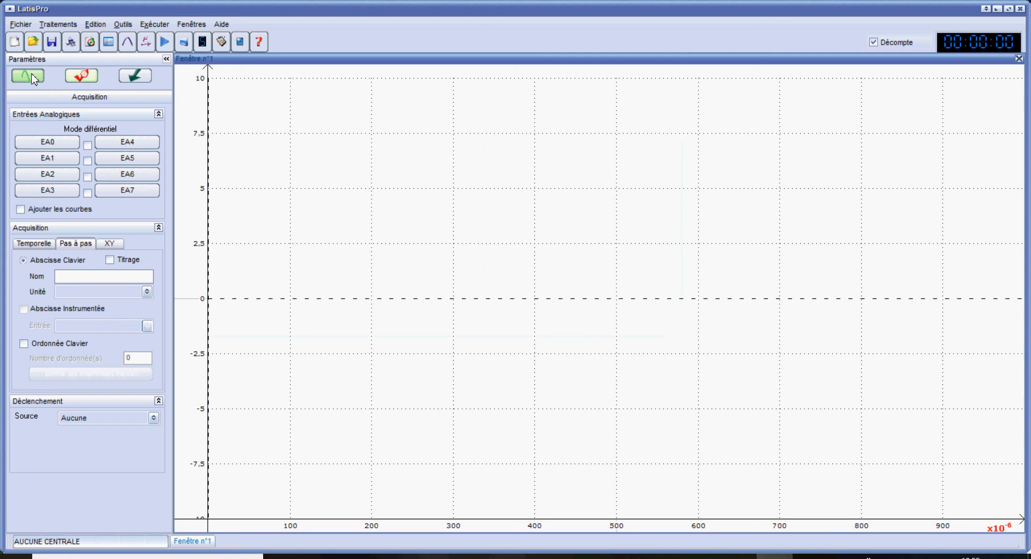
pyautogui.click(24, 136)
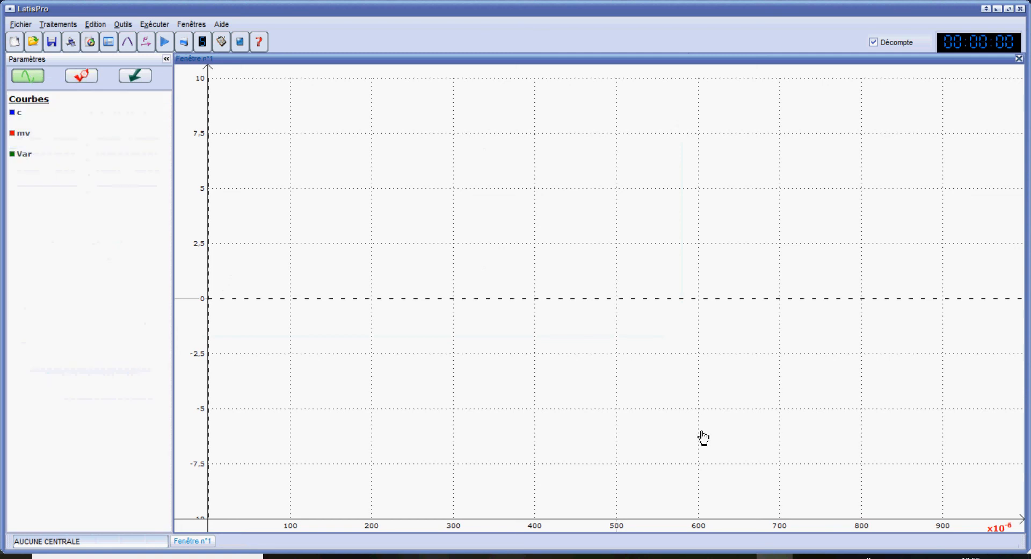
# - Switch to the LibreOffice Writer document chap2 tp dissolution.odt and read the calibration curve instructions
pyautogui.click(775, 557)
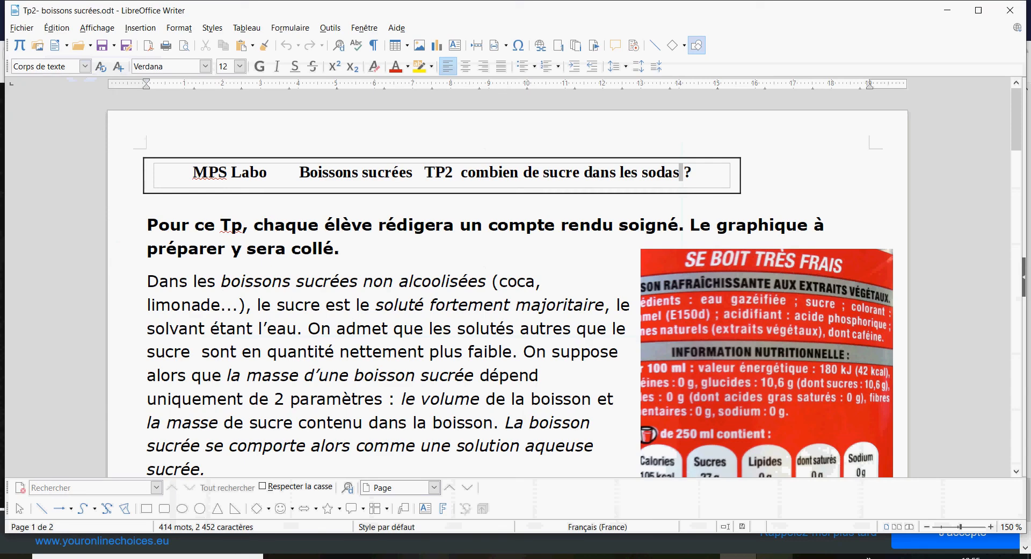
pyautogui.click(738, 556)
pyautogui.scroll(-5, 517, 286)
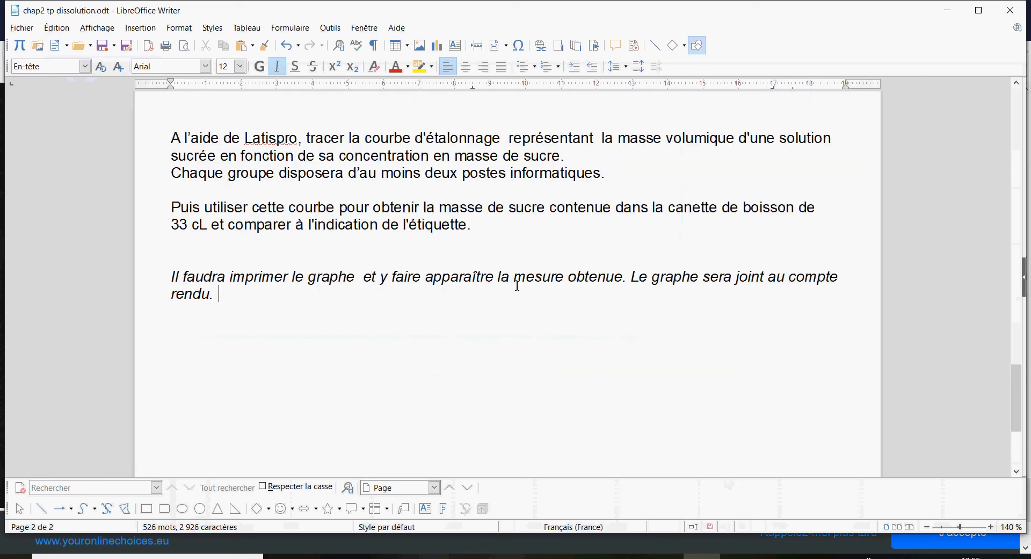
pyautogui.scroll(3, 488, 270)
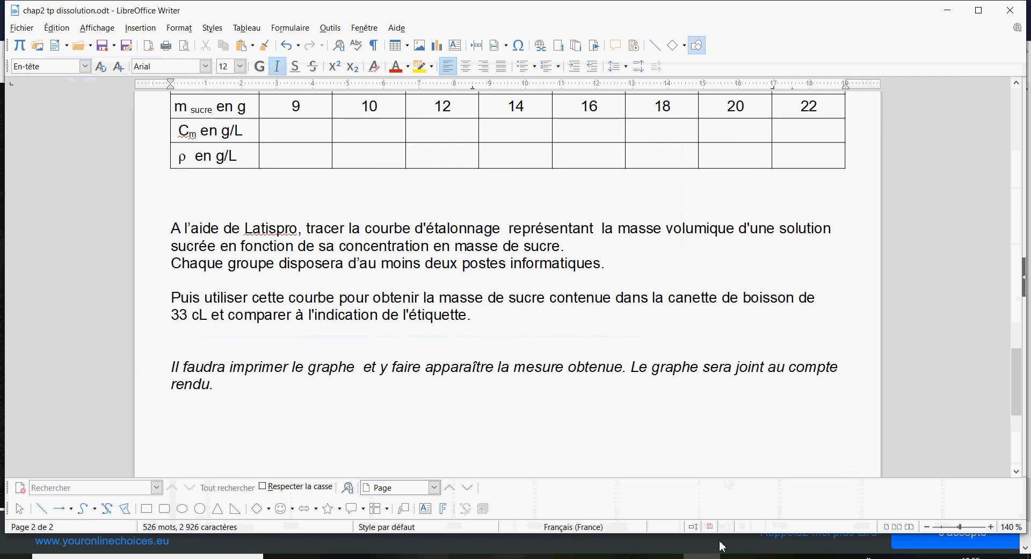
# - In LatisPro, plot mv against c and rescale the axes to include c = 0 g/L and mv = 1 kg/L
pyautogui.click(775, 556)
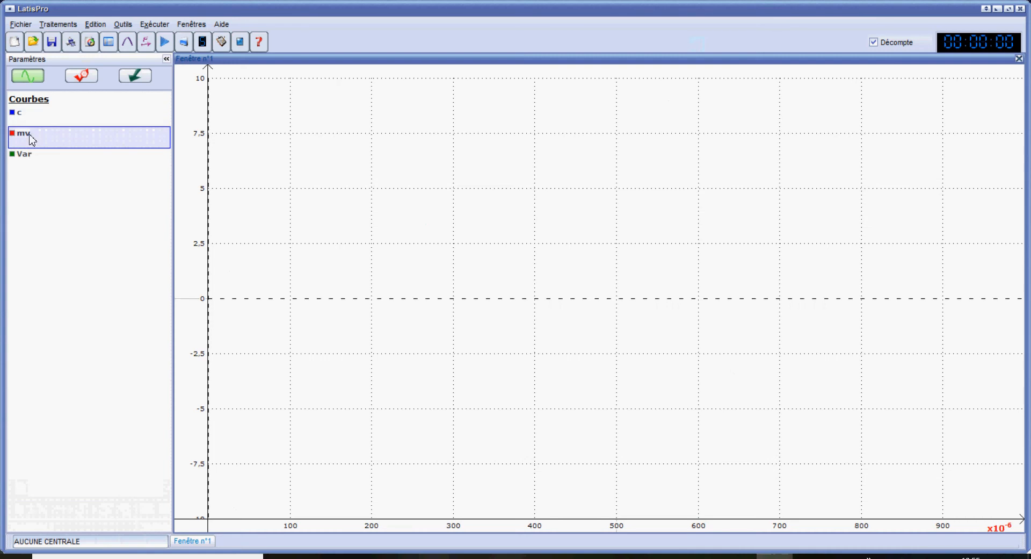
pyautogui.moveTo(30, 138); pyautogui.dragTo(197, 81)
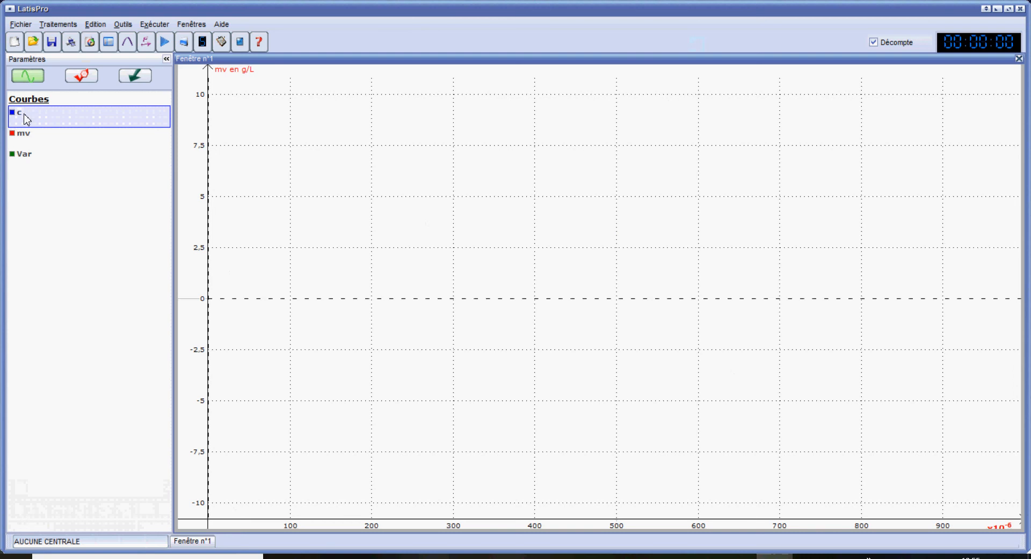
pyautogui.moveTo(25, 115); pyautogui.dragTo(933, 528)
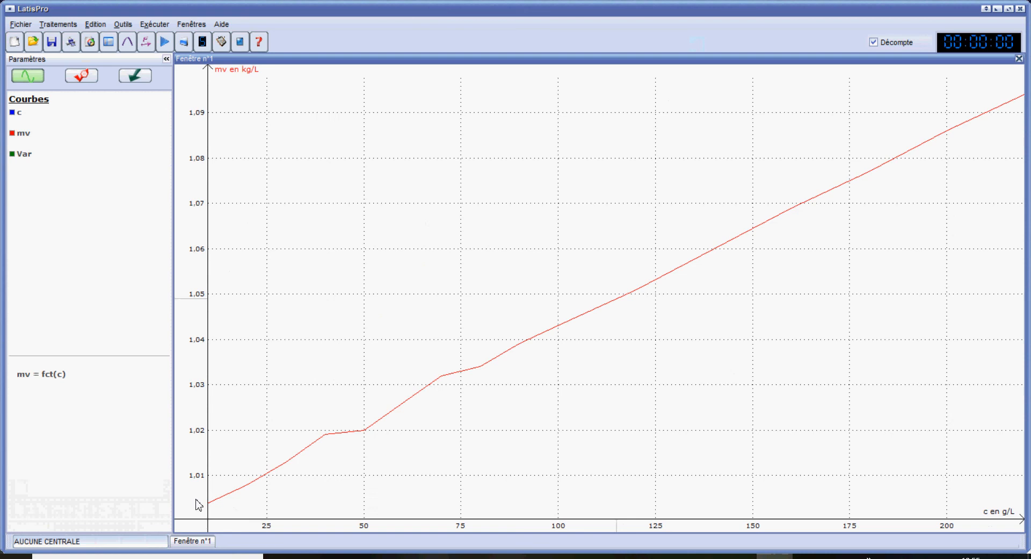
pyautogui.moveTo(198, 505); pyautogui.dragTo(199, 462)
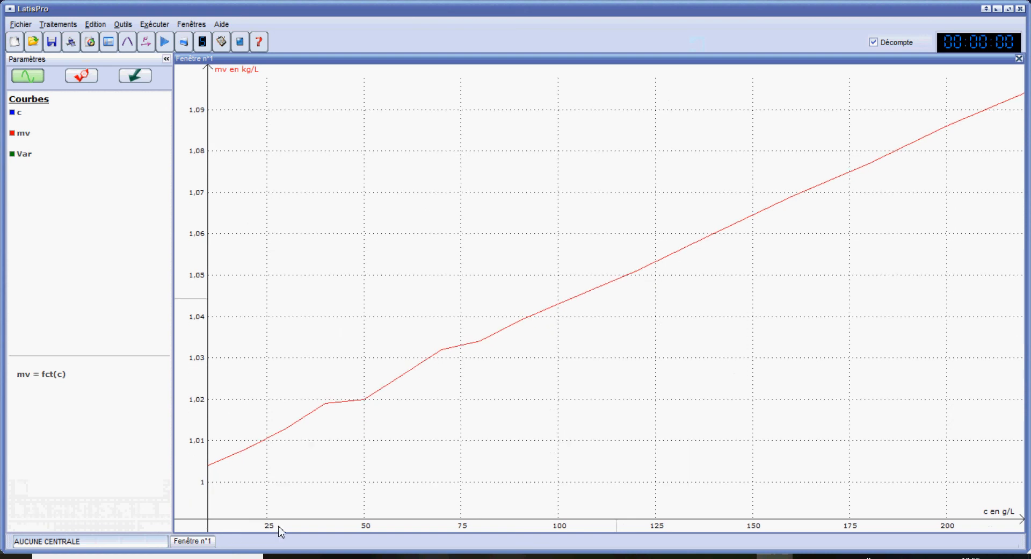
pyautogui.moveTo(281, 532)
pyautogui.mouseDown()
pyautogui.moveTo(311, 528)
pyautogui.moveTo(283, 527)
pyautogui.mouseUp()
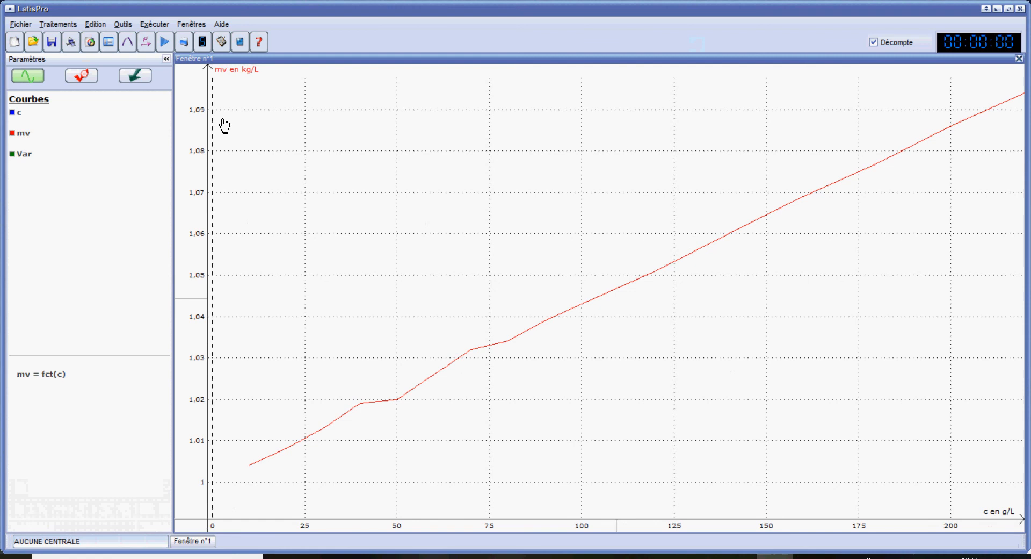
# - Set the mv curve's display style to Rond and extend the c axis beyond 225 g/L
pyautogui.rightClick(232, 69)
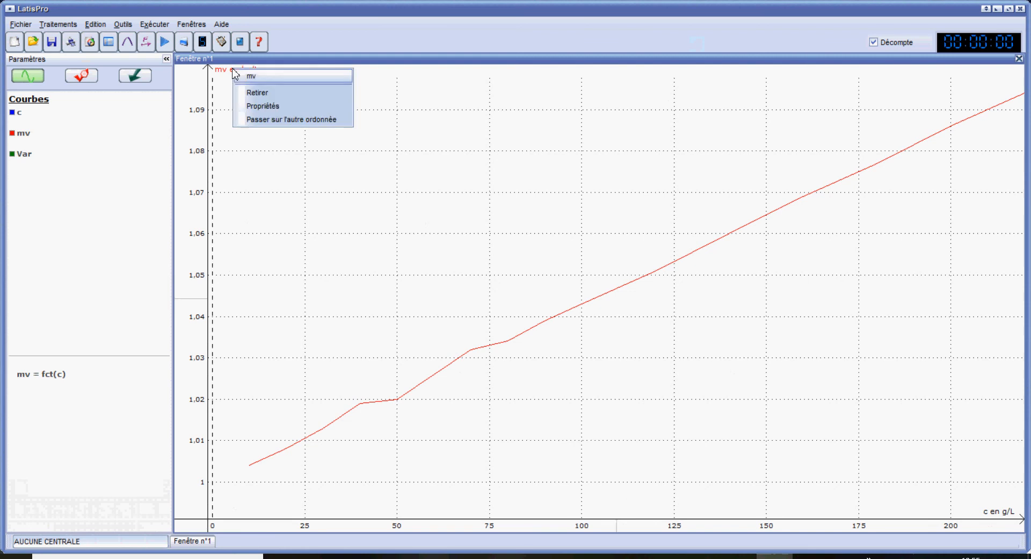
pyautogui.click(264, 107)
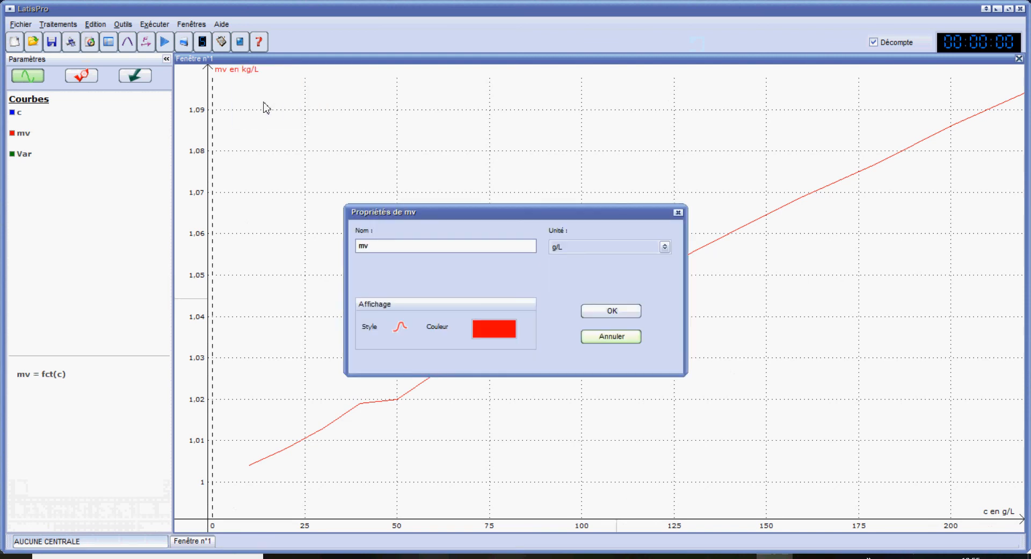
pyautogui.click(403, 332)
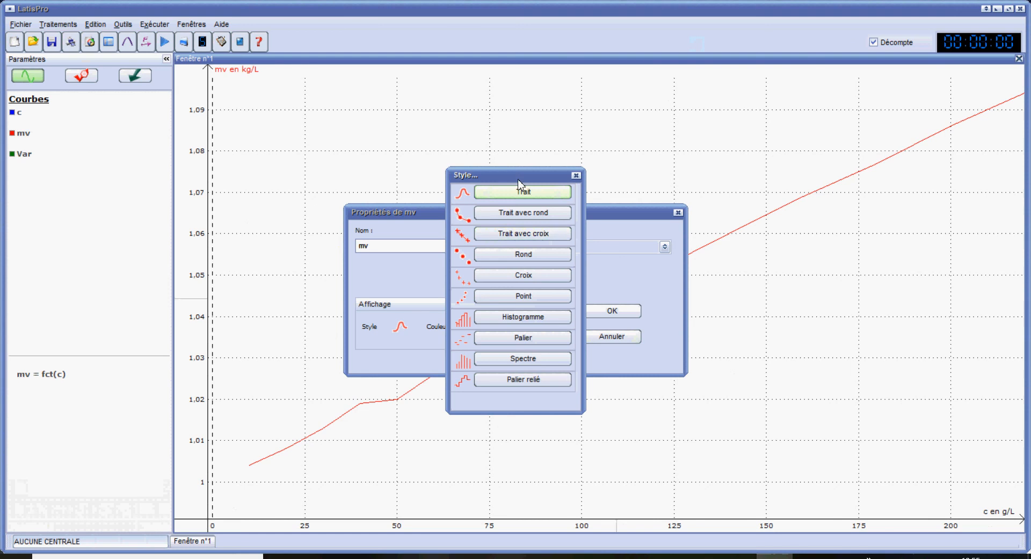
pyautogui.click(526, 257)
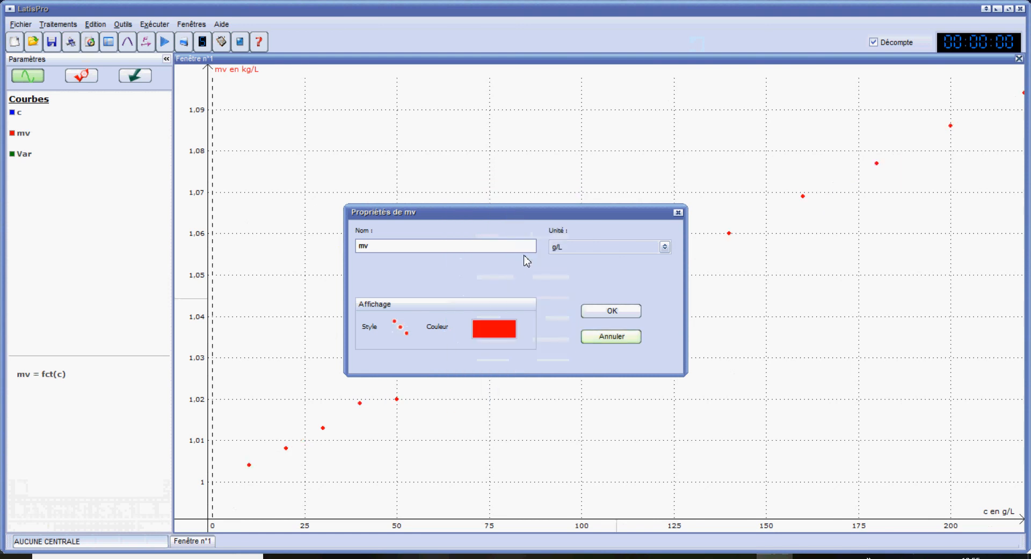
pyautogui.click(612, 313)
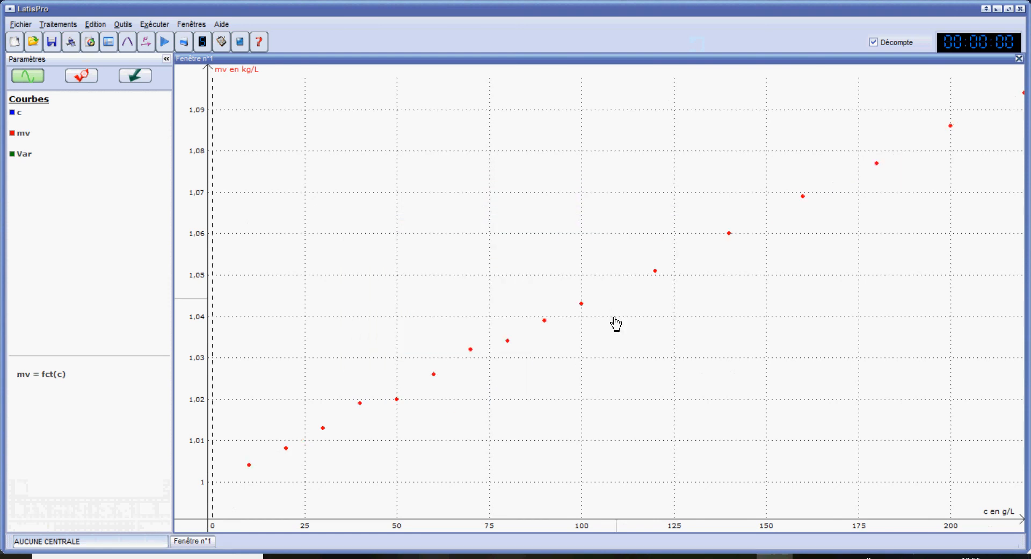
pyautogui.moveTo(986, 534); pyautogui.dragTo(919, 537)
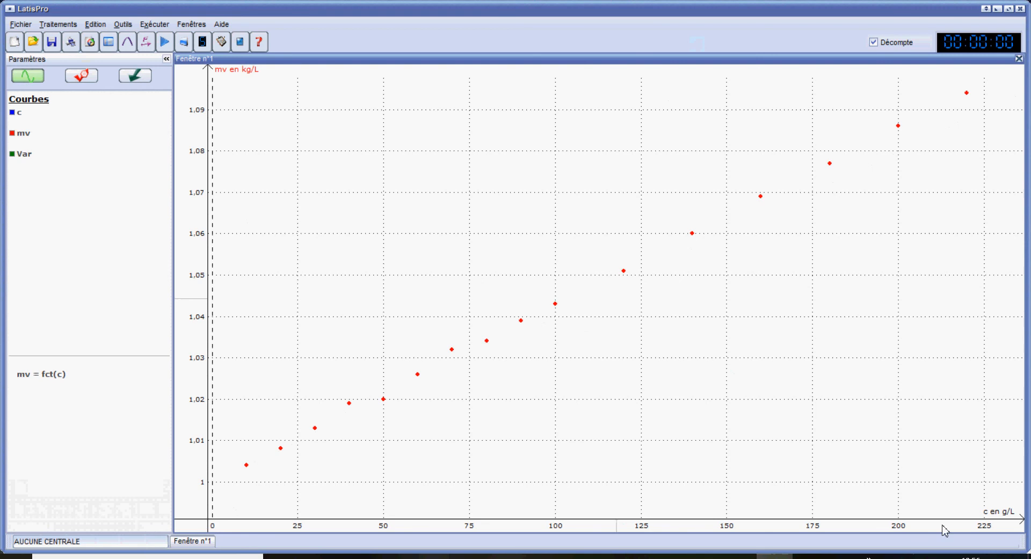
pyautogui.moveTo(942, 531); pyautogui.dragTo(913, 532)
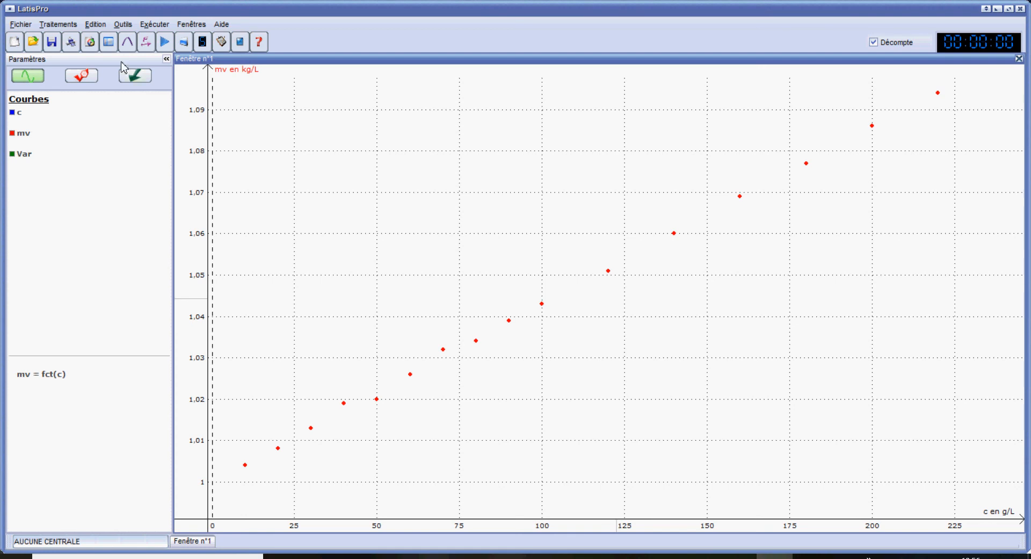
# - Model the mv = fct(c) curve with an Affine model and calculate it
pyautogui.click(127, 43)
pyautogui.click(25, 376)
pyautogui.moveTo(26, 376); pyautogui.dragTo(390, 186)
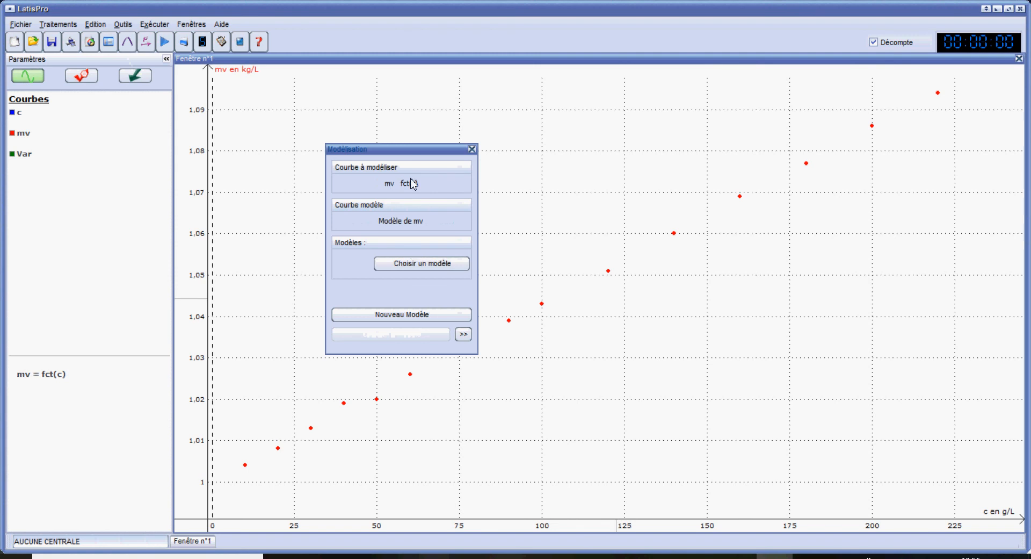
pyautogui.click(430, 267)
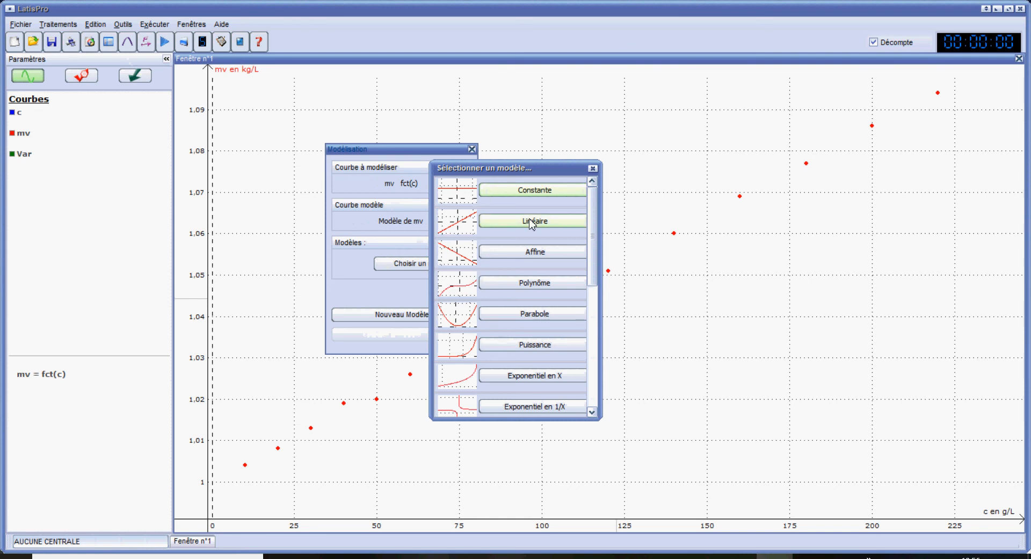
pyautogui.click(538, 252)
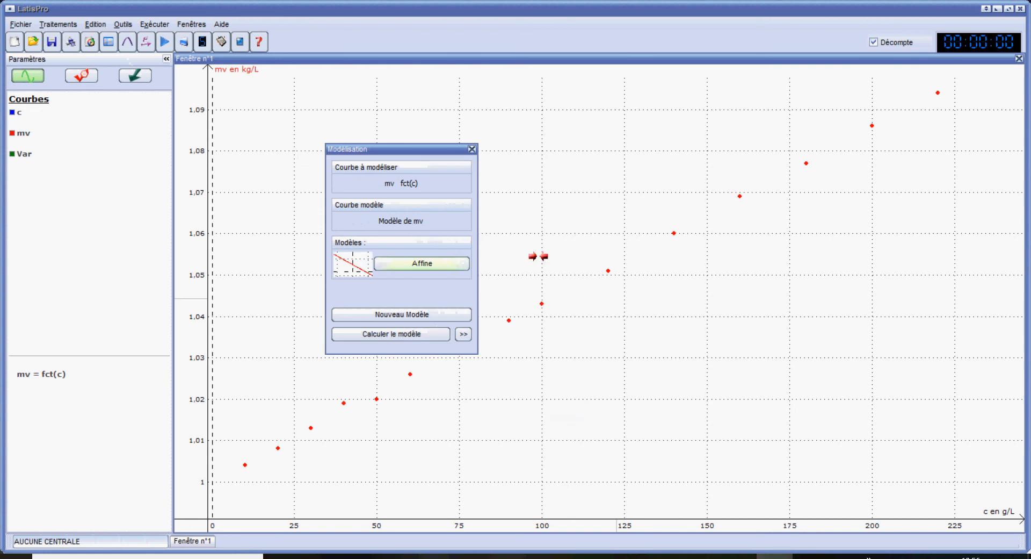
pyautogui.click(410, 335)
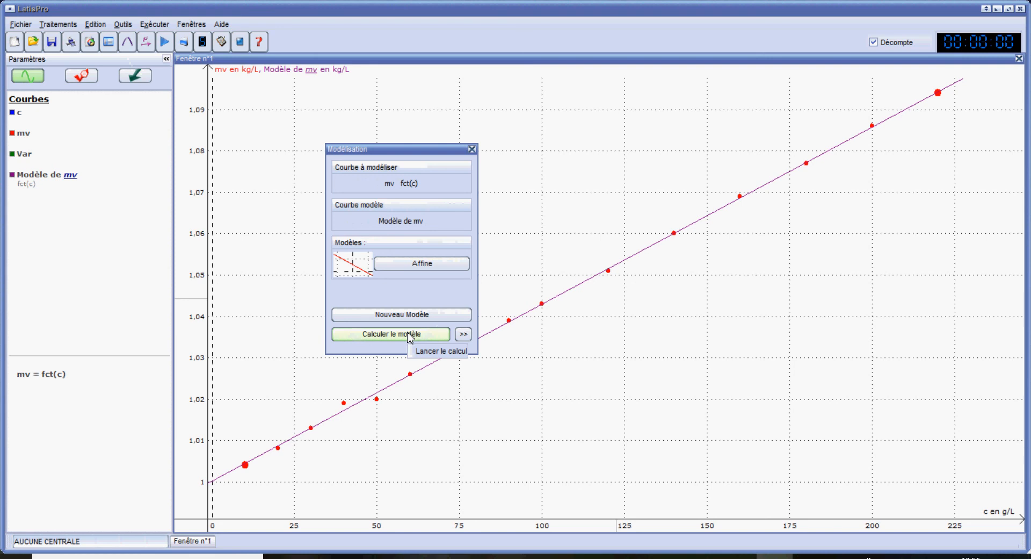
# - Expand the modelling details to read the affine model's a and b coefficients, and close the Modélisation window
pyautogui.click(464, 334)
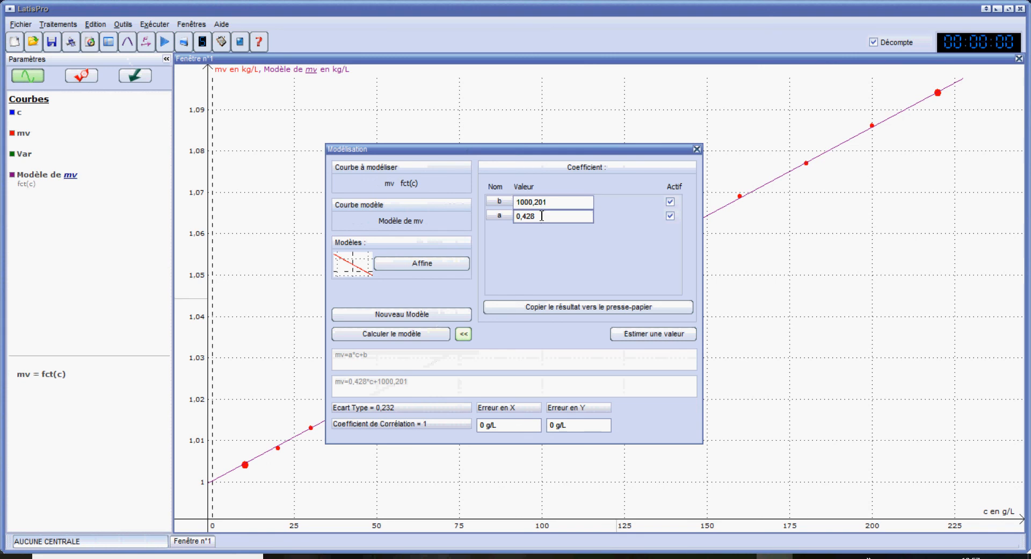
pyautogui.click(553, 203)
pyautogui.click(696, 149)
# - Display a Réticule linked to the Modèle de mv curve and make a graphic copy of the window
pyautogui.rightClick(444, 182)
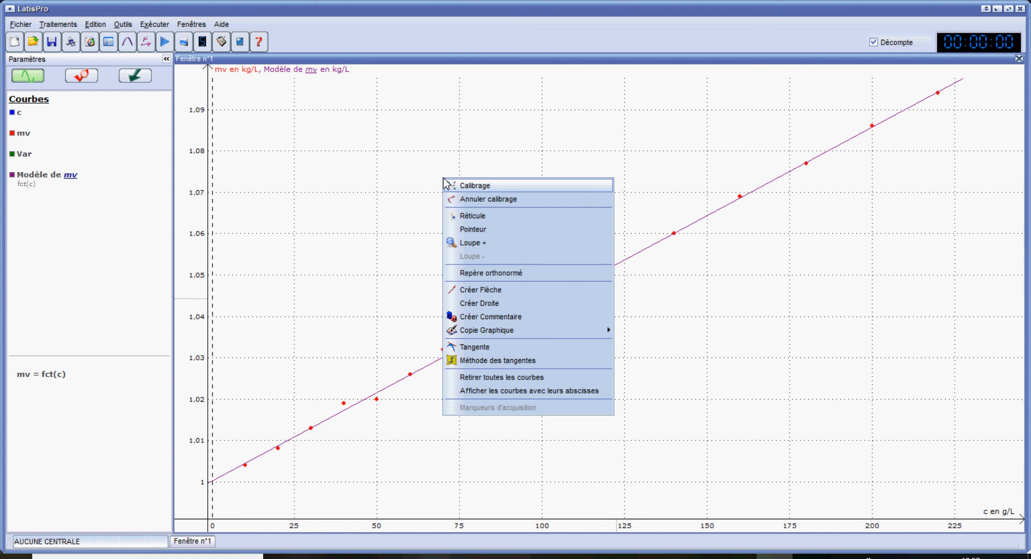
pyautogui.click(464, 217)
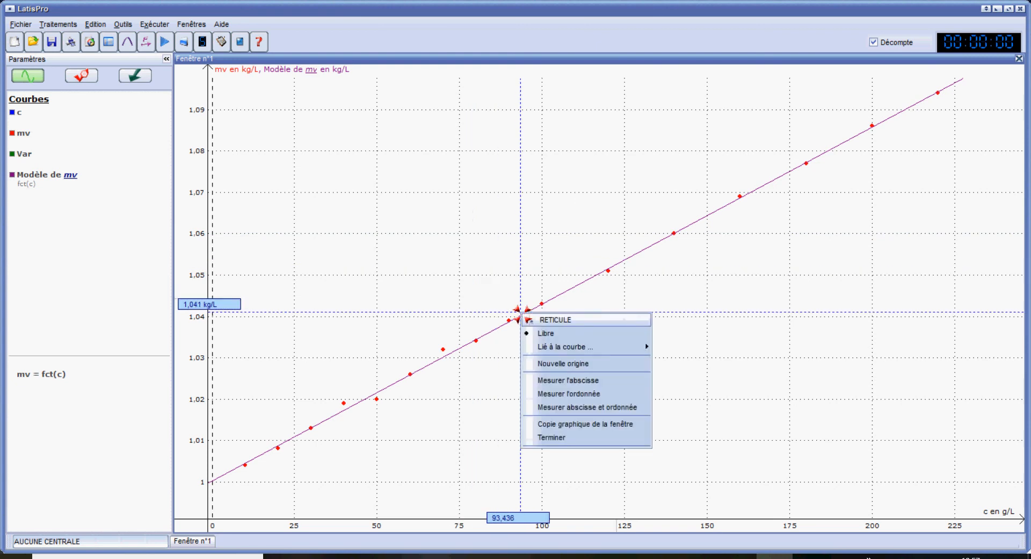
pyautogui.moveTo(591, 346)
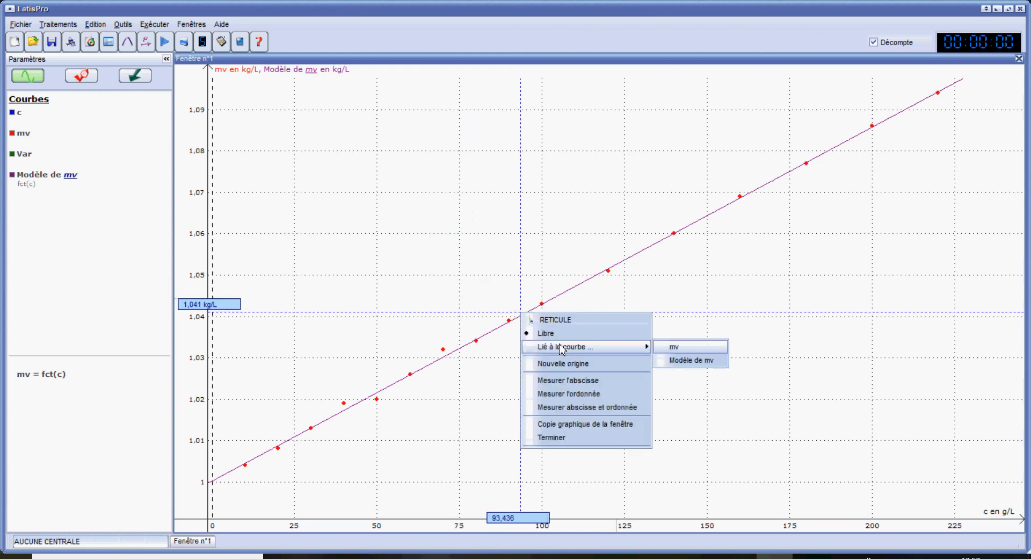
pyautogui.click(693, 360)
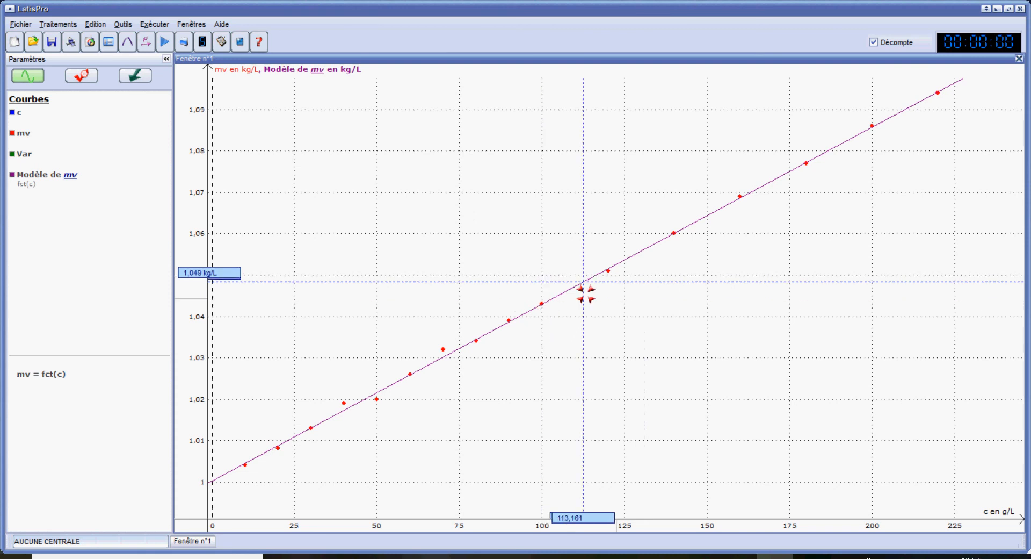
pyautogui.rightClick(747, 193)
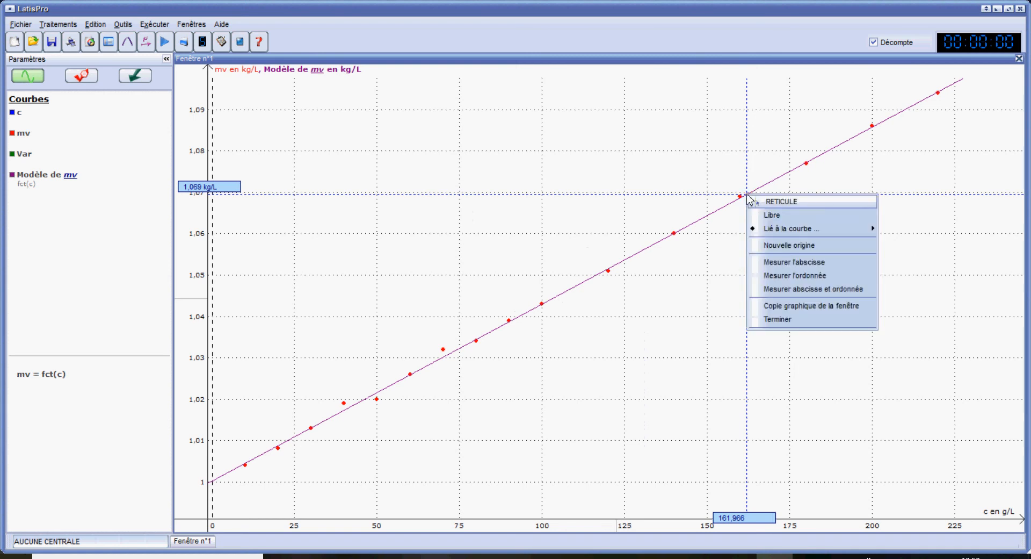
pyautogui.click(807, 306)
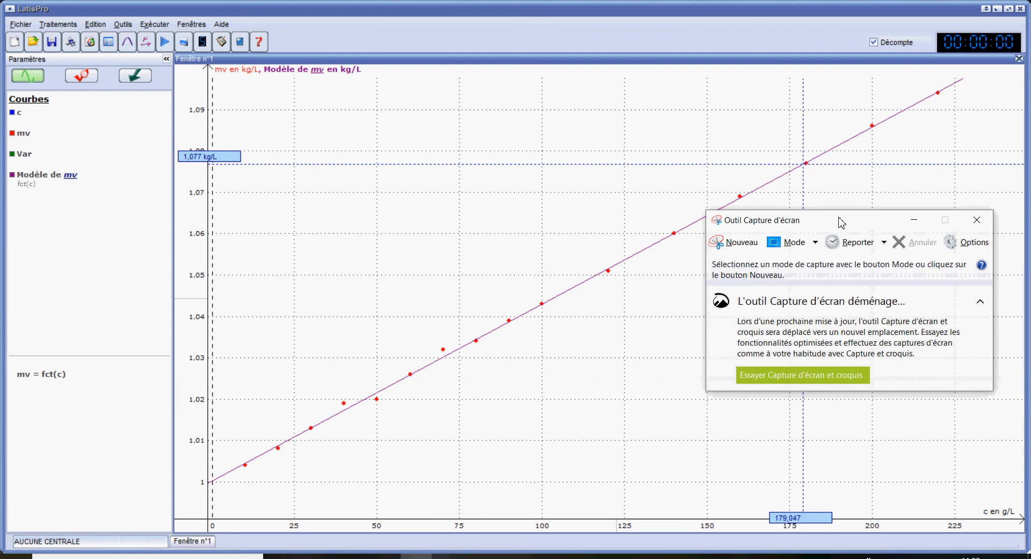
# - Using Outil Capture d'écran with a 4-second delay, capture the graph window with the crosshair at about 1.077 kg/L
pyautogui.click(885, 242)
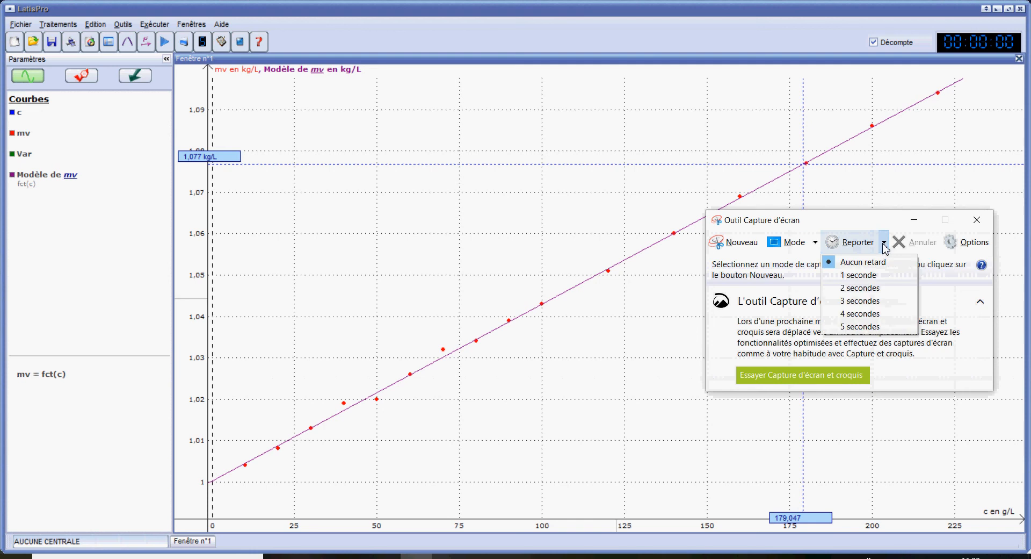
pyautogui.click(862, 315)
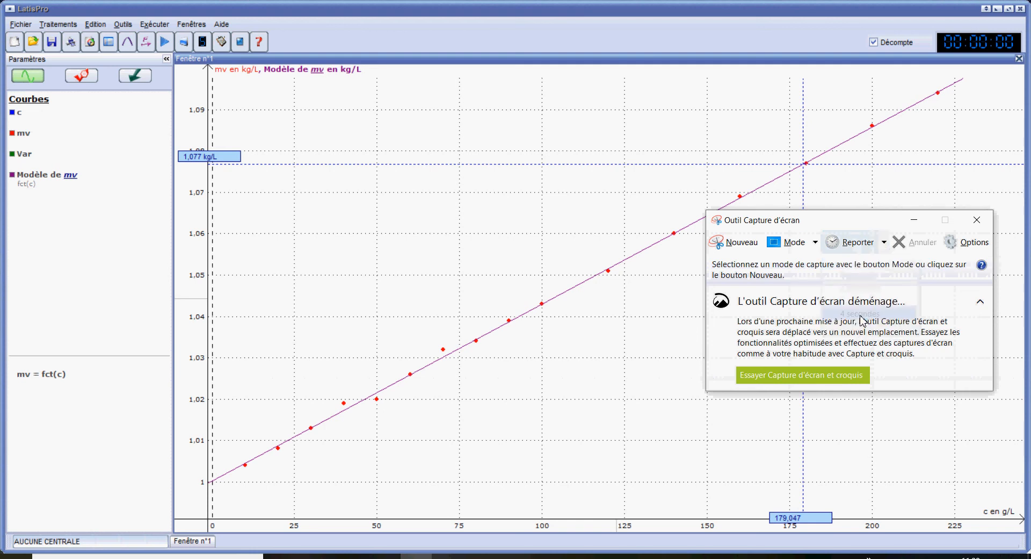
pyautogui.click(759, 250)
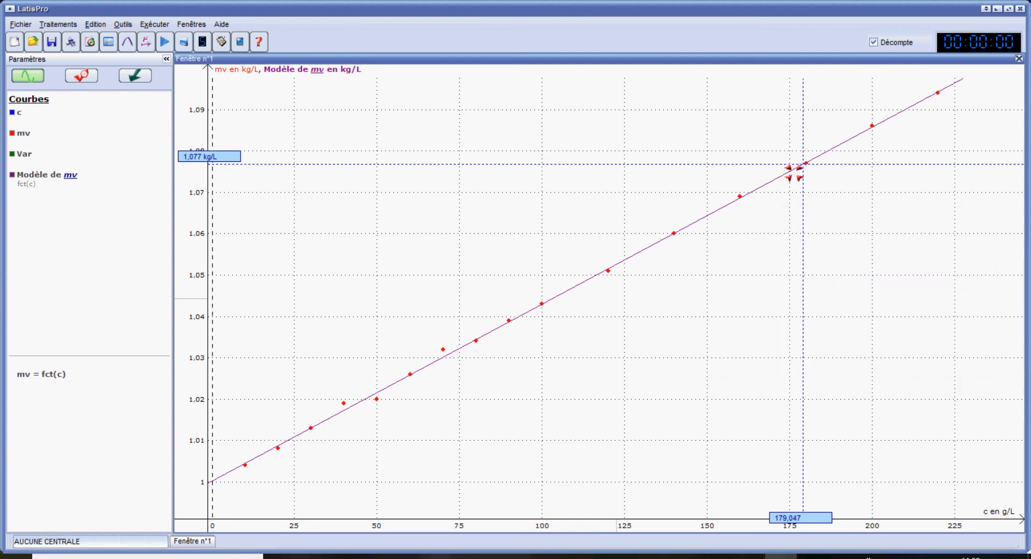
pyautogui.moveTo(805, 166); pyautogui.dragTo(814, 163)
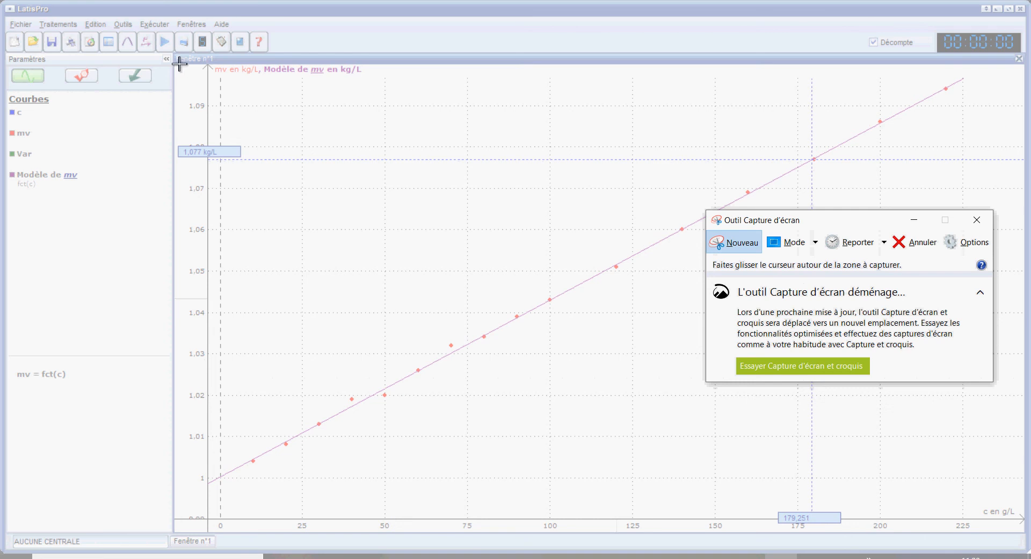
pyautogui.moveTo(177, 62); pyautogui.dragTo(1027, 543)
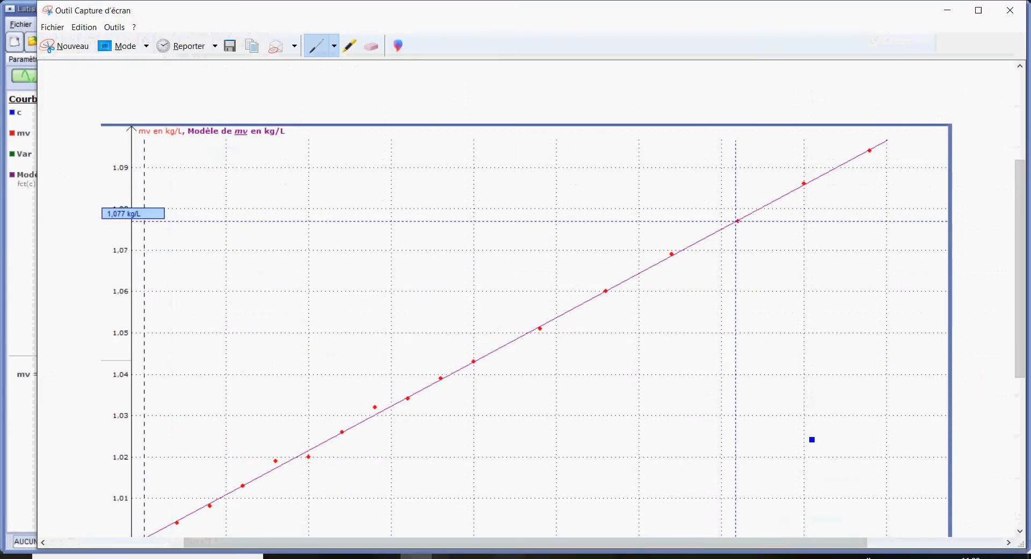
# - Switch to the untitled LibreOffice Writer document and examine the two pasted captures of the calibration graph
pyautogui.scroll(-2, 501, 293)
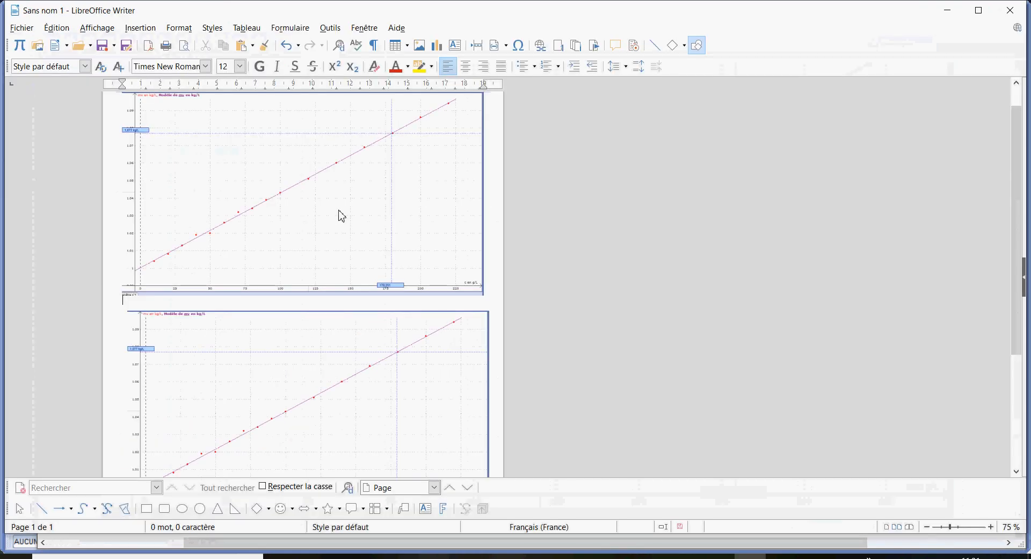
pyautogui.scroll(1, 342, 215)
pyautogui.scroll(-4, 342, 215)
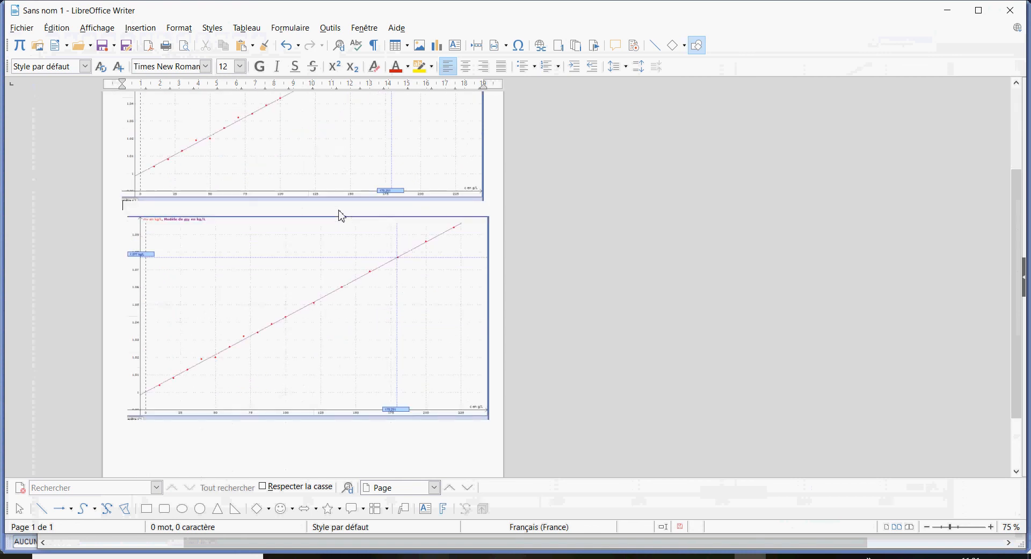
pyautogui.scroll(4, 342, 216)
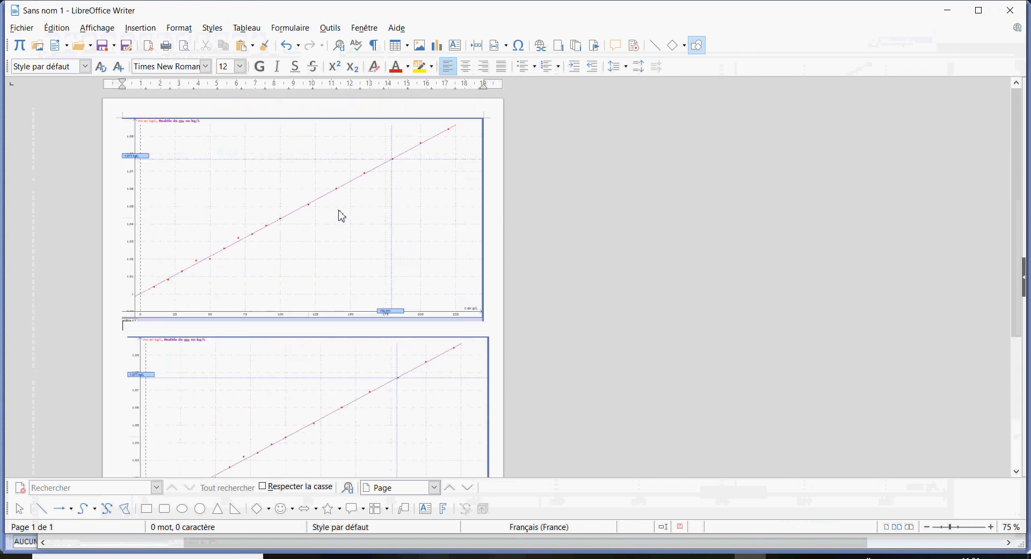